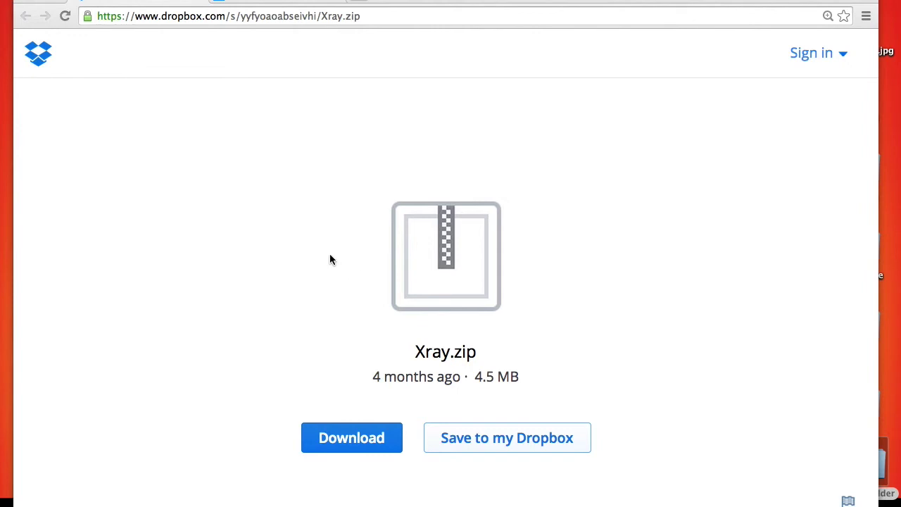
Step: Download the shared Xray.zip (4.5 MB) from its Dropbox share page
left_click(567, 14)
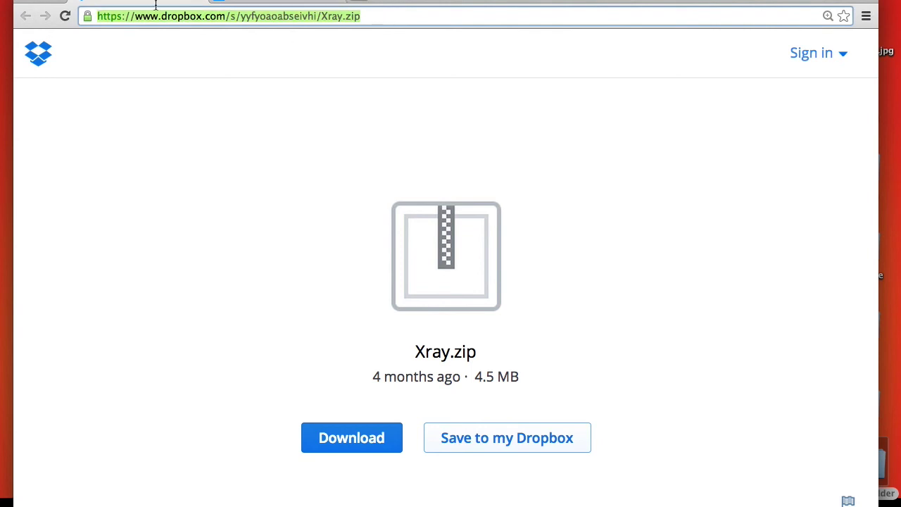
left_click(370, 15)
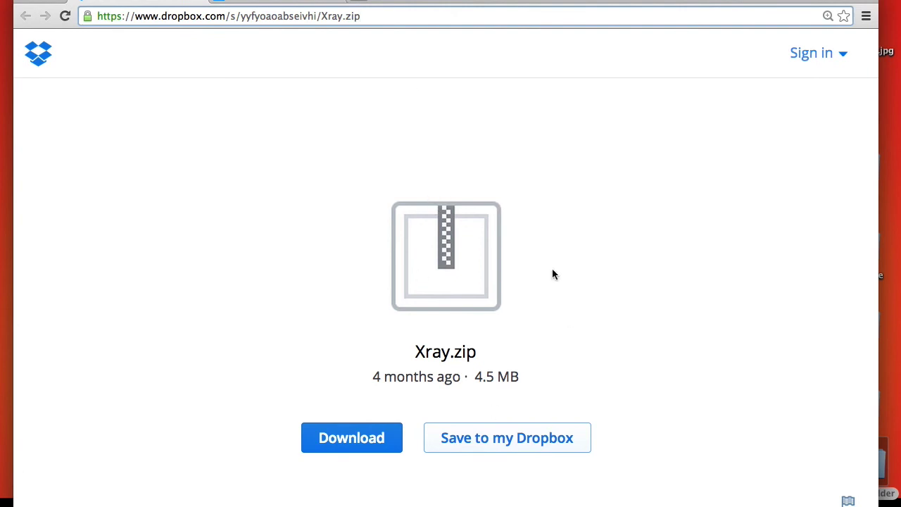
left_click(345, 442)
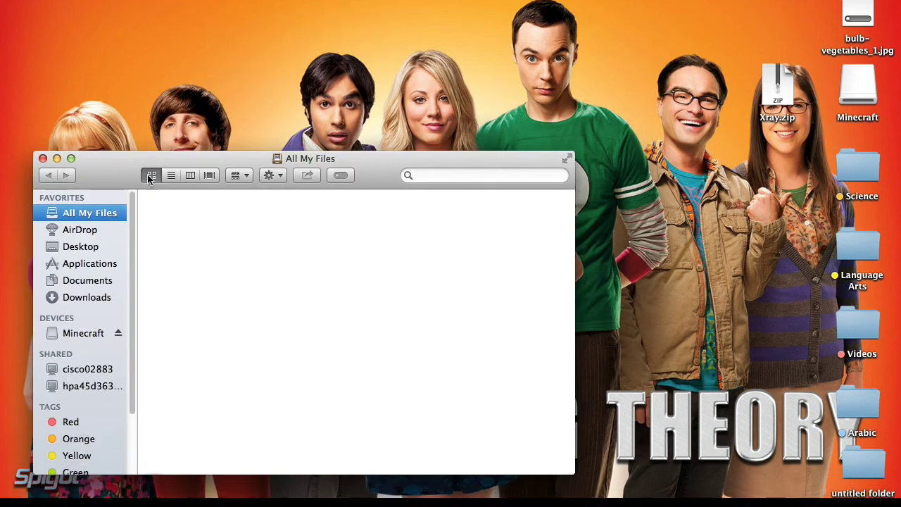
Step: Show the home folder in Finder using Go > Home
left_click(179, 0)
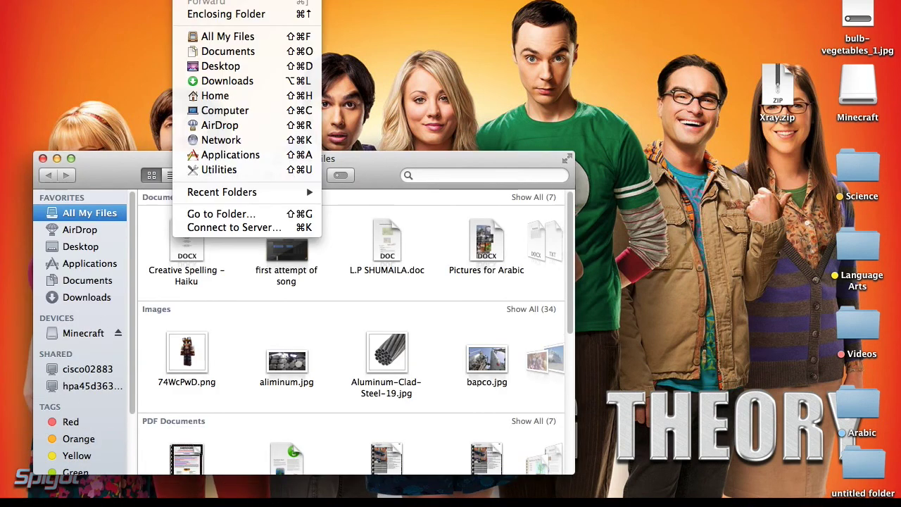
left_click(72, 4)
left_click(43, 0)
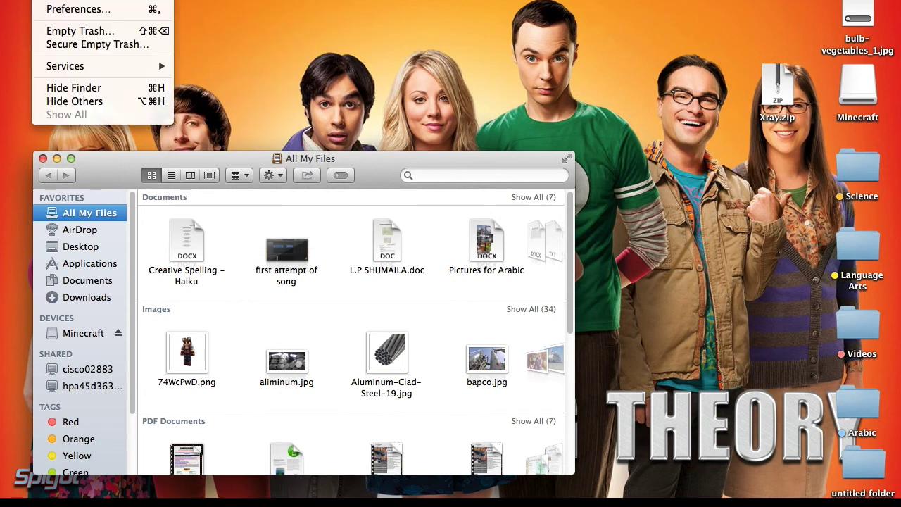
mouse_move(181, 0)
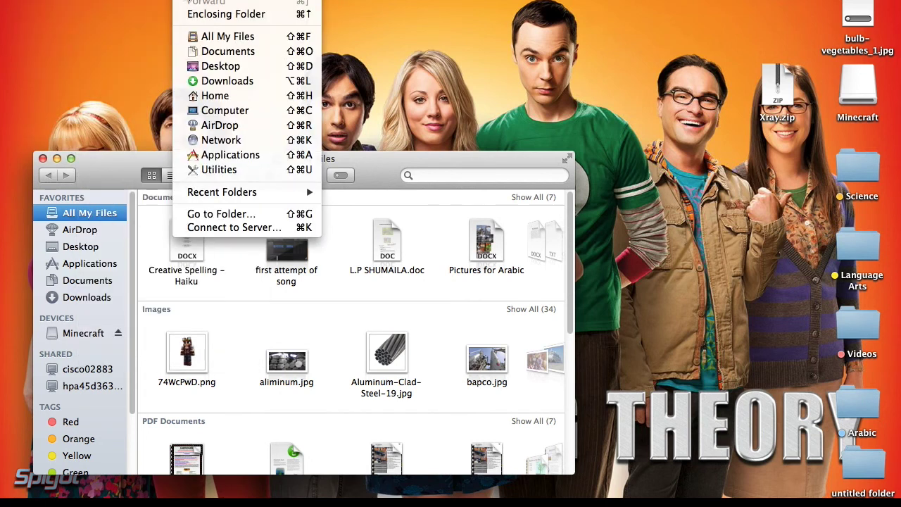
left_click(226, 99)
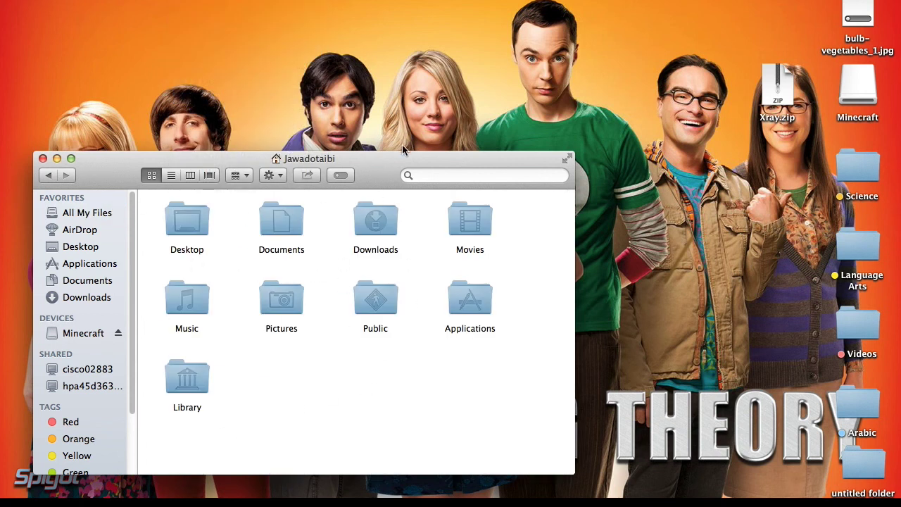
Step: Move the Finder window to the upper right, then select and deselect the Library folder
mouse_move(380, 157)
left_mouse_down()
mouse_move(455, 174)
mouse_move(688, 70)
mouse_move(806, 66)
mouse_move(575, 63)
left_mouse_up()
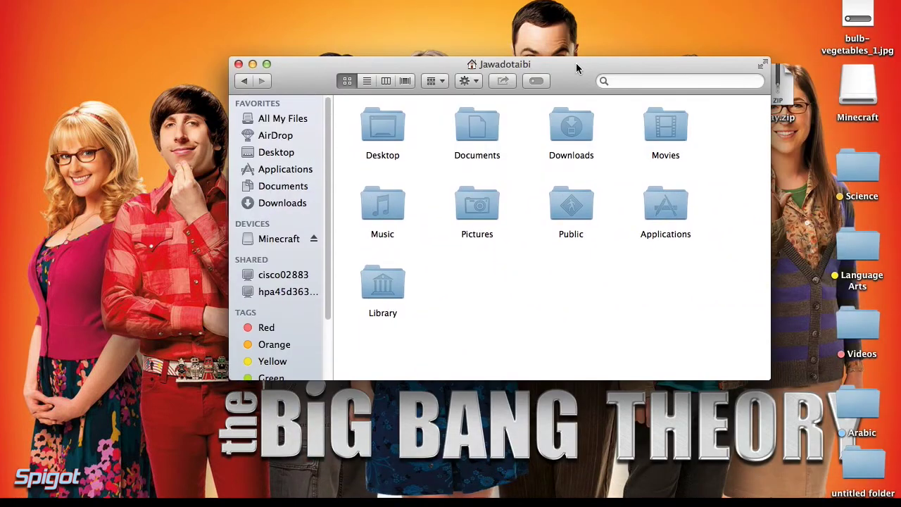
left_click(39, 0)
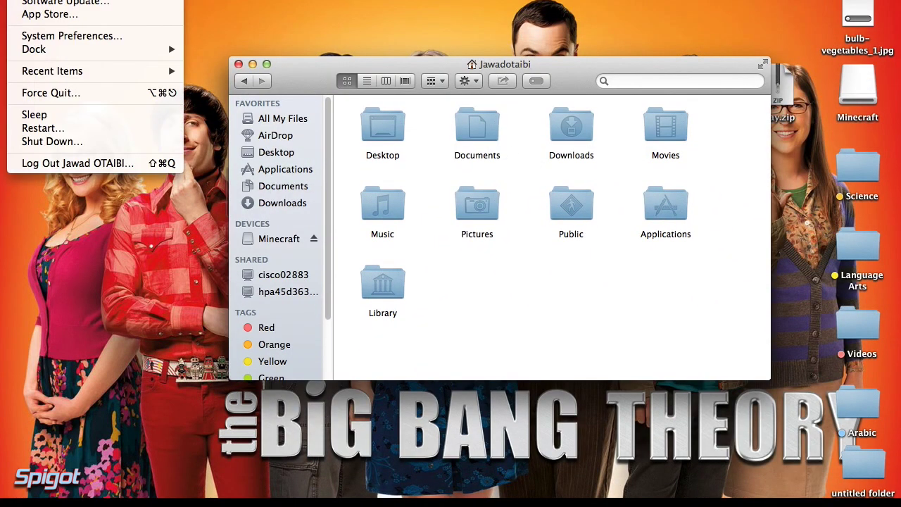
left_click(153, 242)
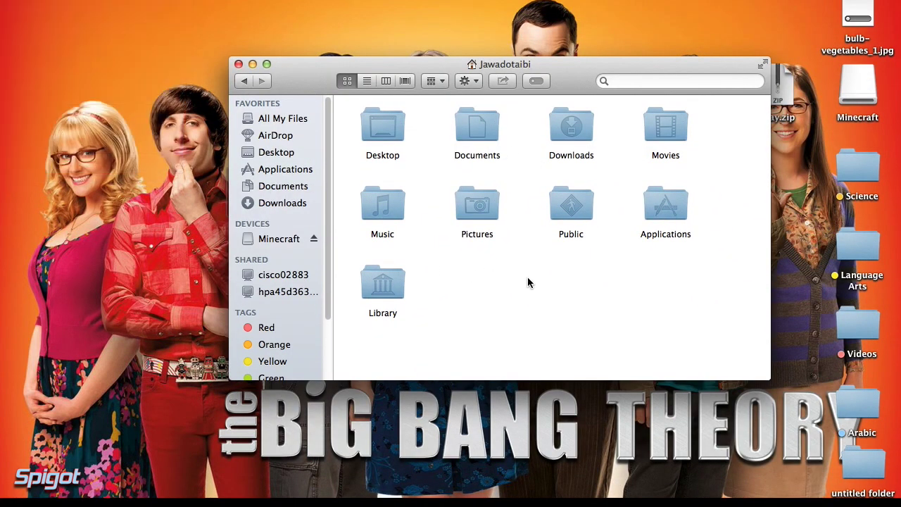
mouse_move(382, 310)
left_mouse_down()
mouse_move(366, 292)
mouse_move(383, 304)
mouse_move(375, 307)
mouse_move(385, 303)
left_mouse_up()
left_click(488, 317)
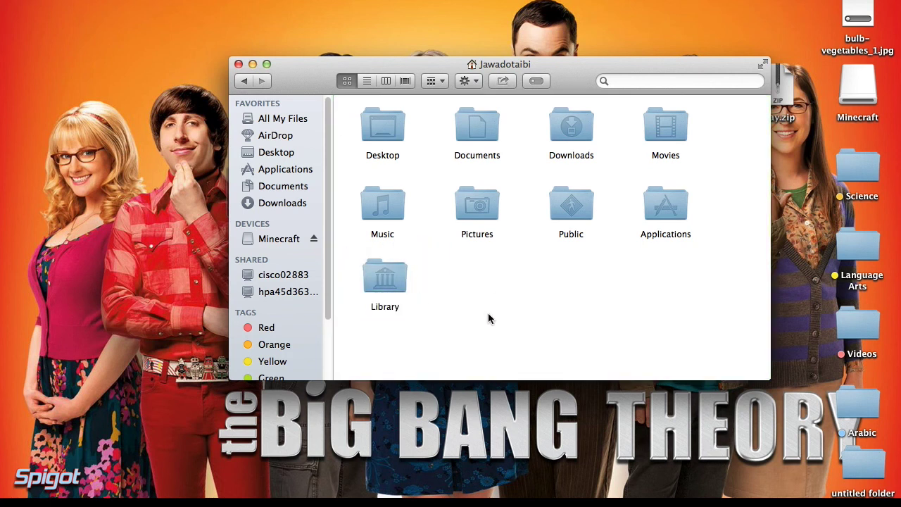
right_click(468, 276)
left_click(444, 286)
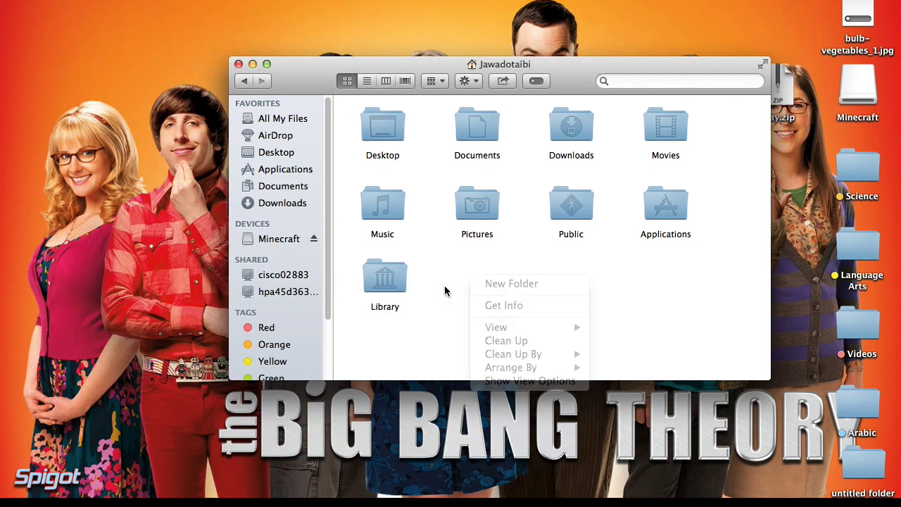
right_click(522, 283)
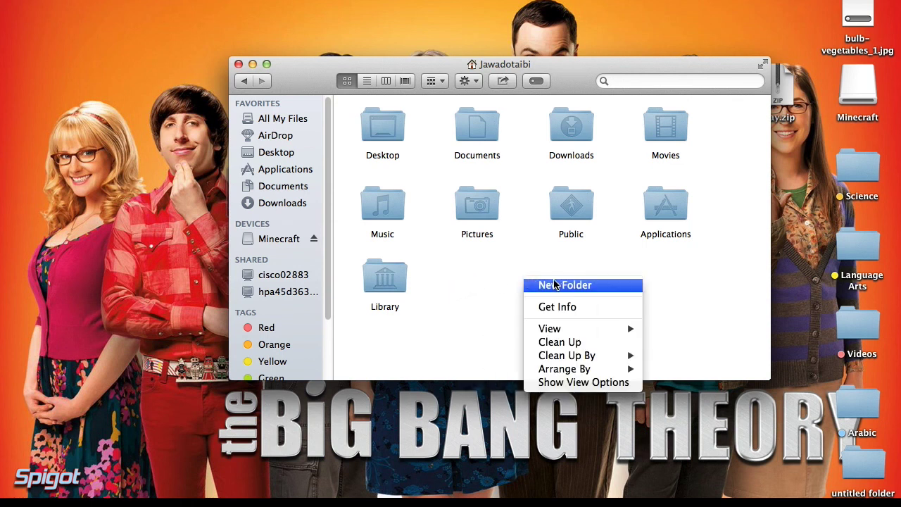
left_click(595, 383)
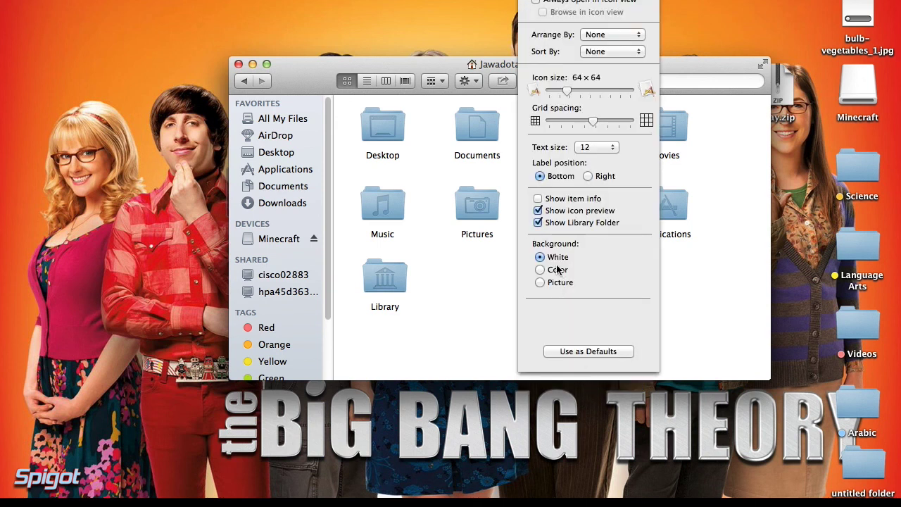
left_click(538, 223)
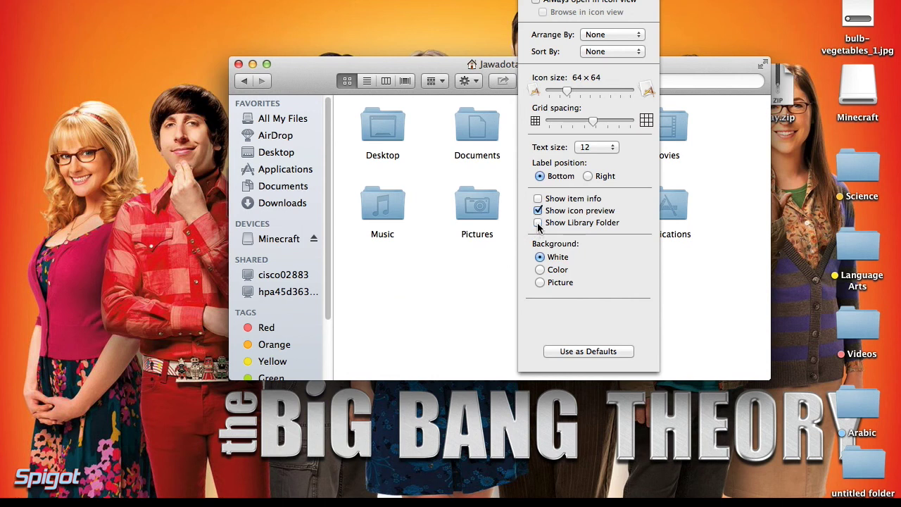
left_click(538, 223)
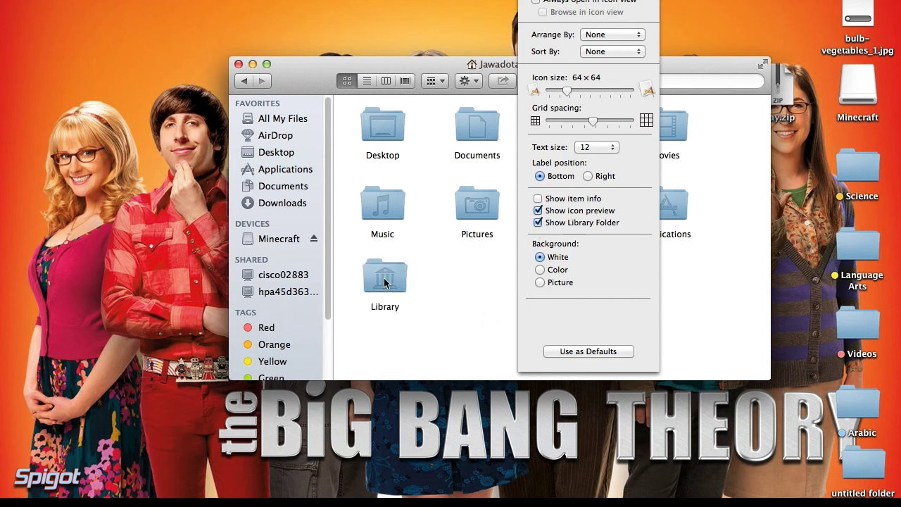
Step: Navigate into Library > Application Support > minecraft > versions
key("super+j")
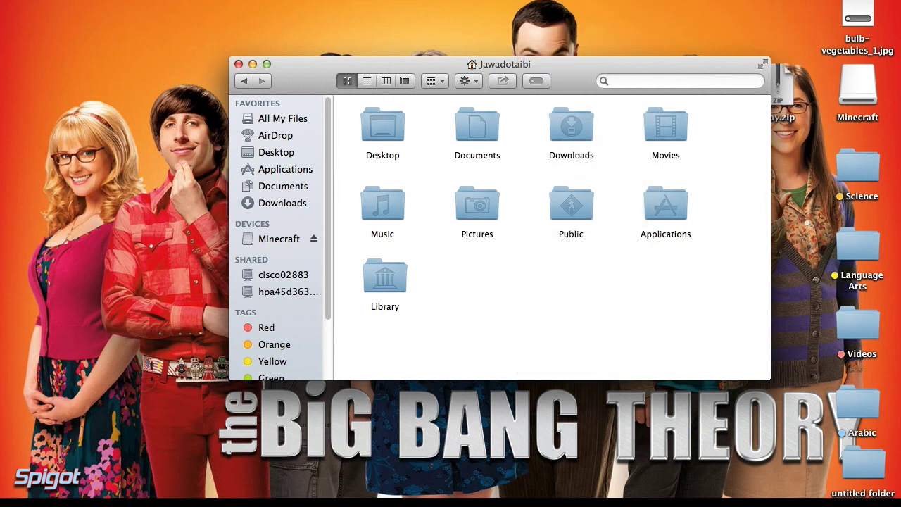
double_click(391, 309)
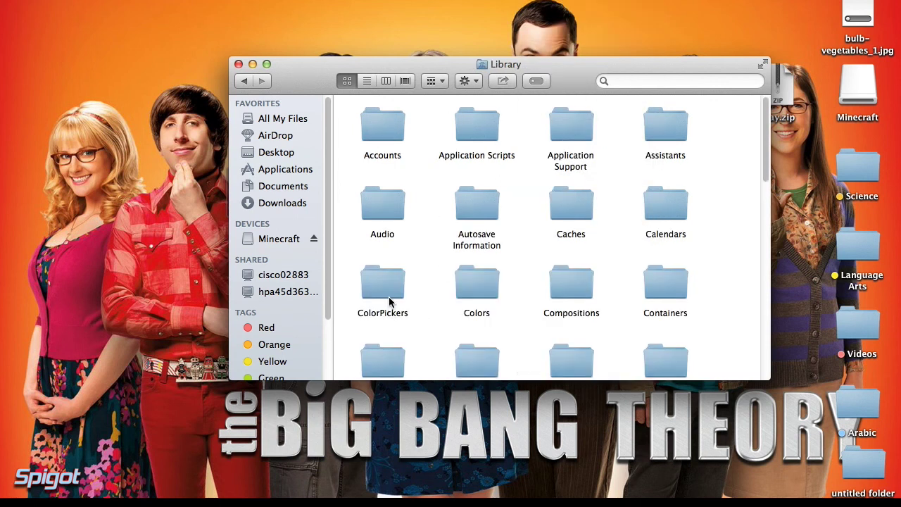
double_click(550, 160)
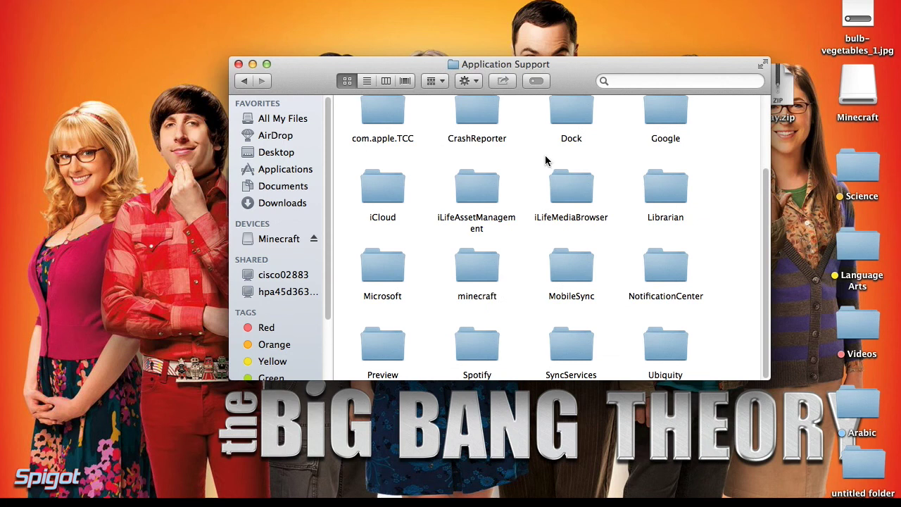
double_click(474, 292)
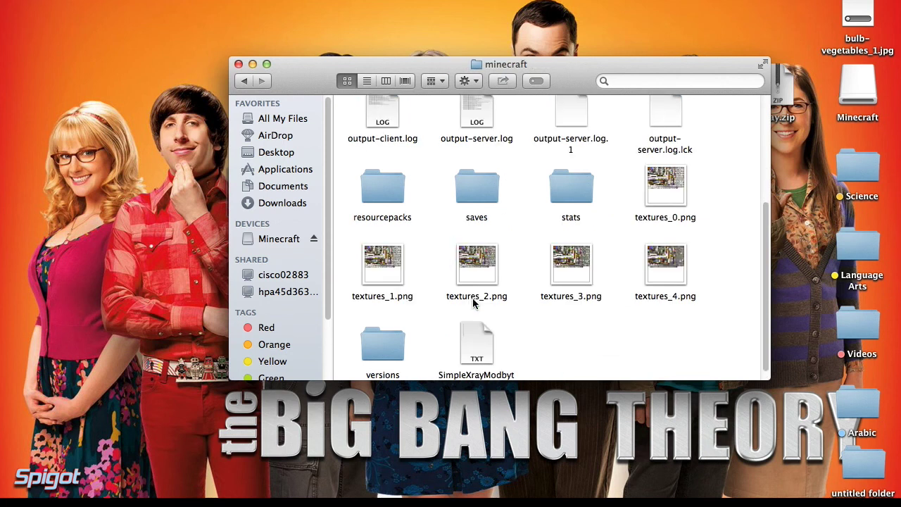
double_click(391, 379)
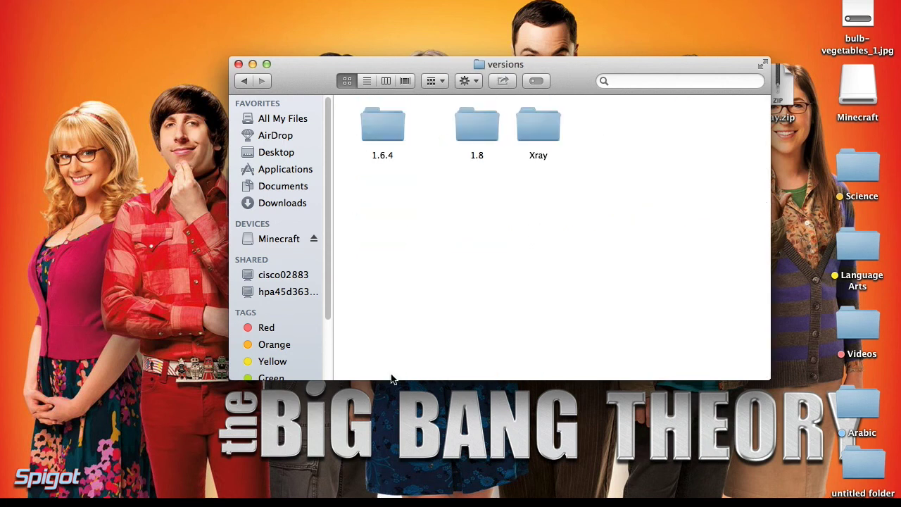
Step: Copy the desktop Xray folder into versions, replacing the older Xray folder
mouse_move(537, 66)
left_mouse_down()
mouse_move(610, 91)
mouse_move(649, 136)
mouse_move(602, 121)
left_mouse_up()
left_click_drag(258, 231, 667, 214)
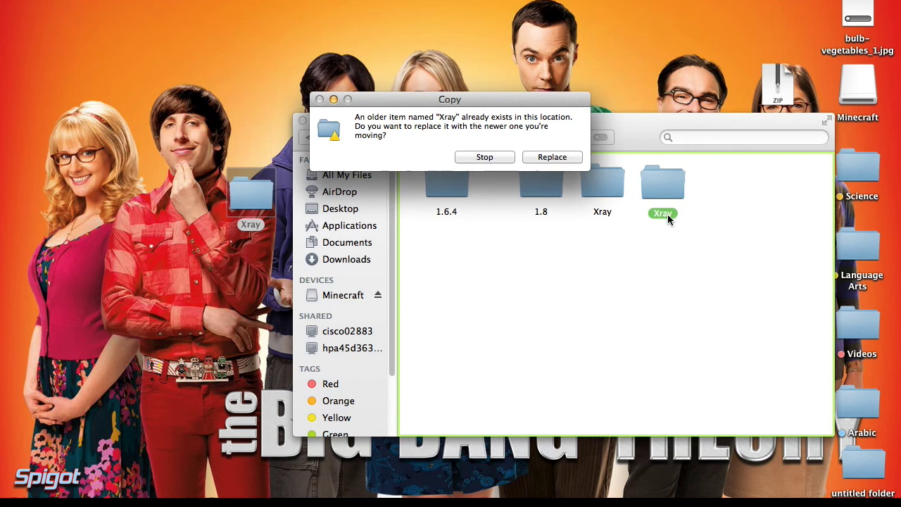
left_click(548, 157)
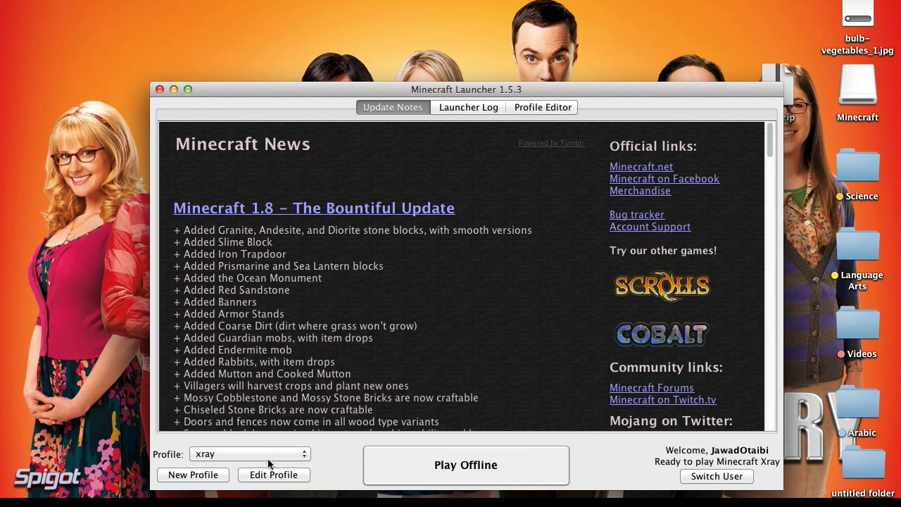
Step: Create and save a launcher profile named Xray using version 'release Xray'
left_click(268, 456)
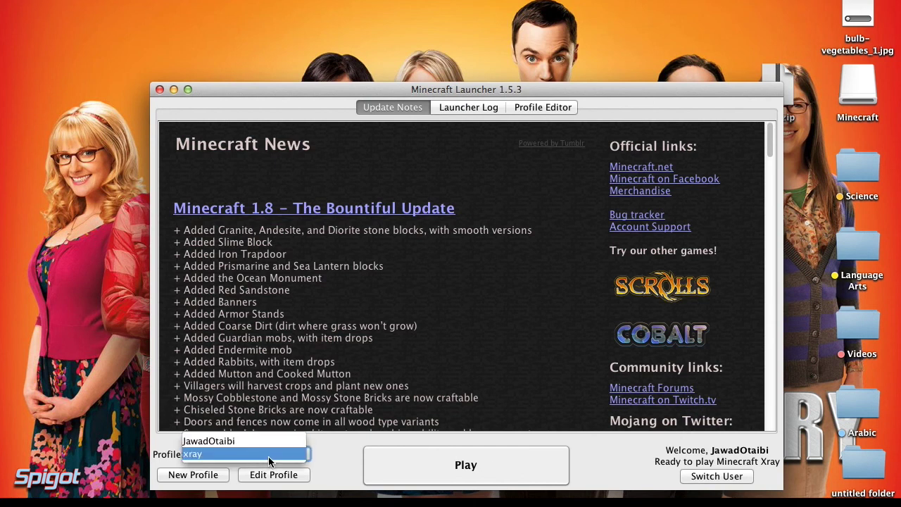
left_click(336, 454)
left_click(208, 477)
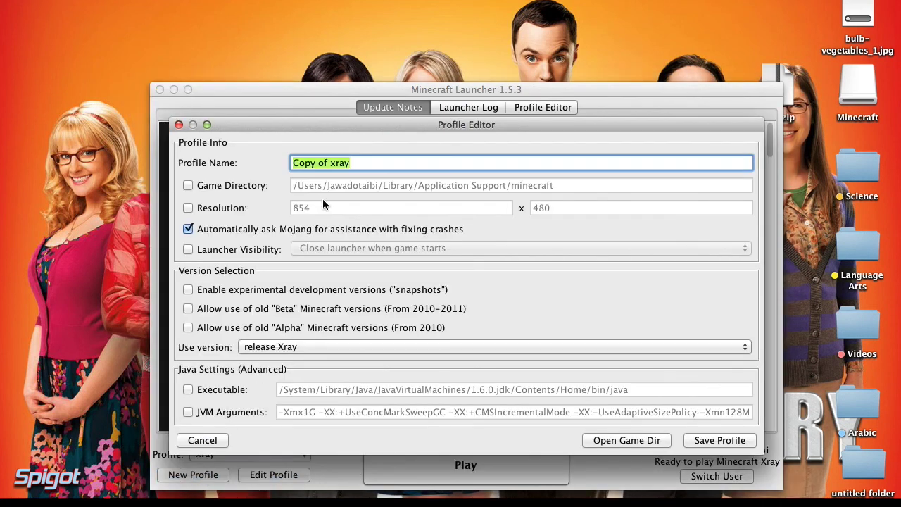
key("BackSpace")
type("Xray")
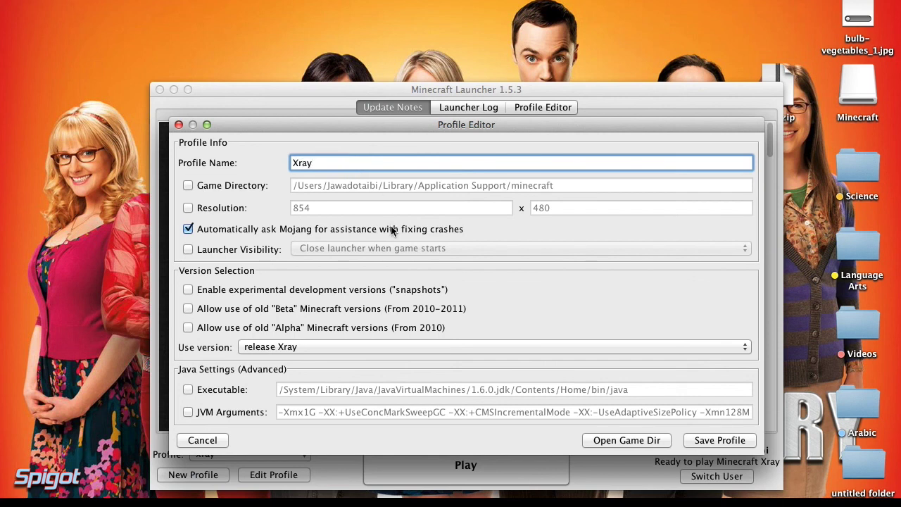
left_click(361, 344)
scroll(340, 390, "down", 10)
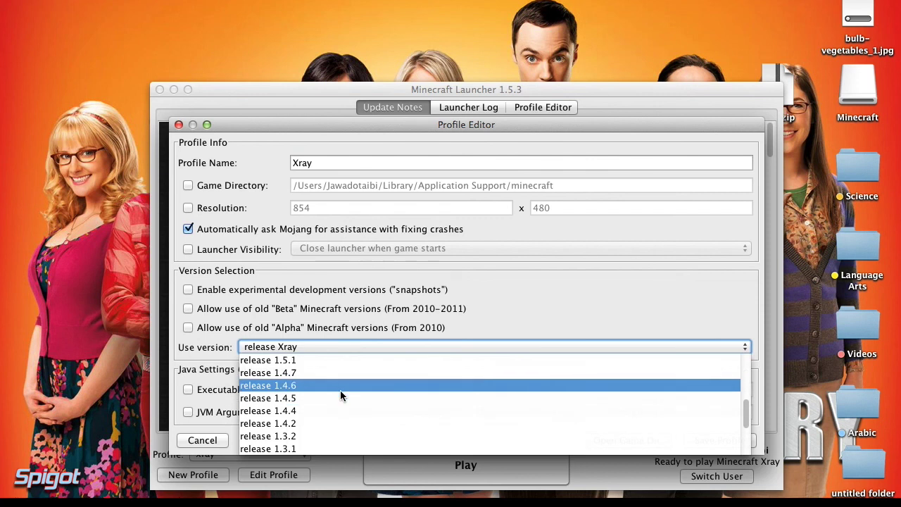
scroll(329, 415, "up", 10)
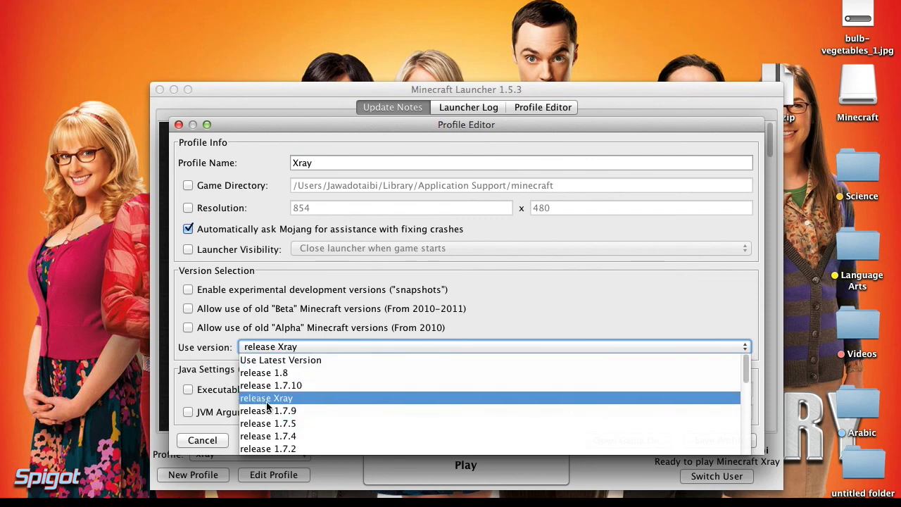
left_click(268, 401)
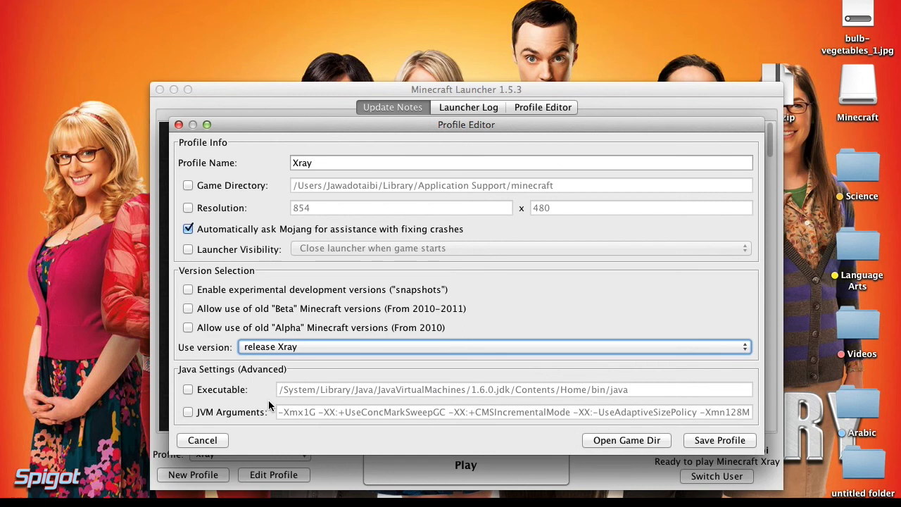
left_click(719, 441)
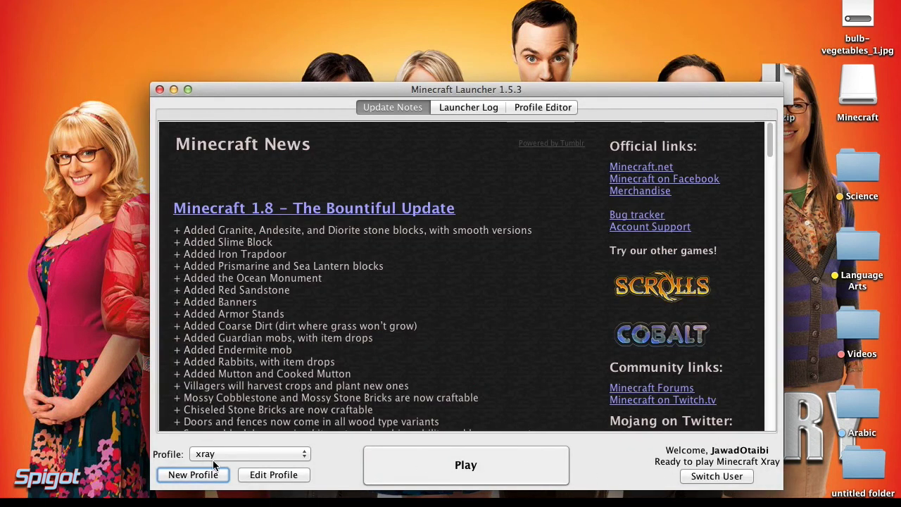
Step: Select the Xray profile, launch Minecraft 1.7.9, and maximize the game window
left_click(214, 457)
left_click(225, 443)
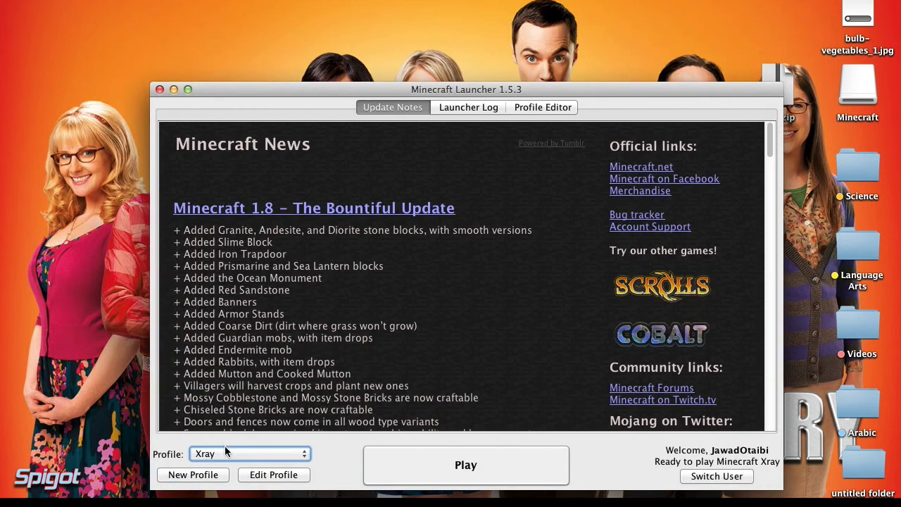
left_click(496, 473)
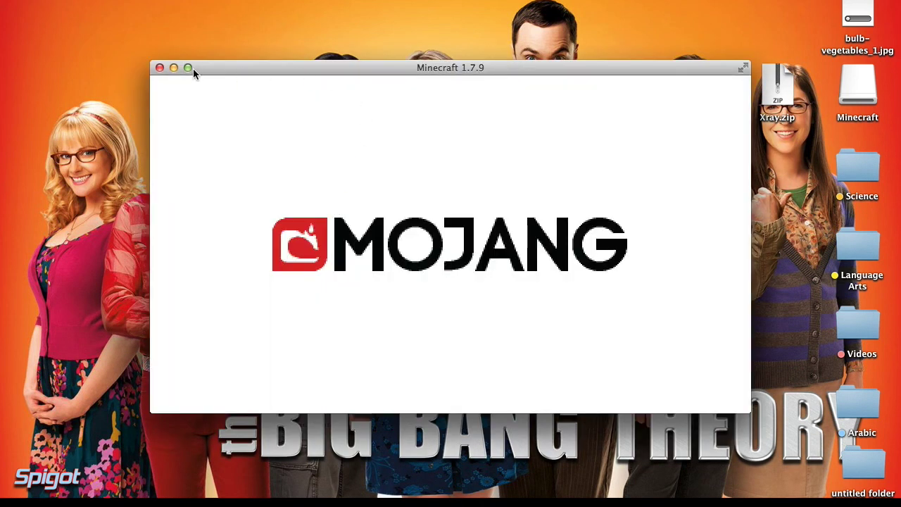
left_click(189, 68)
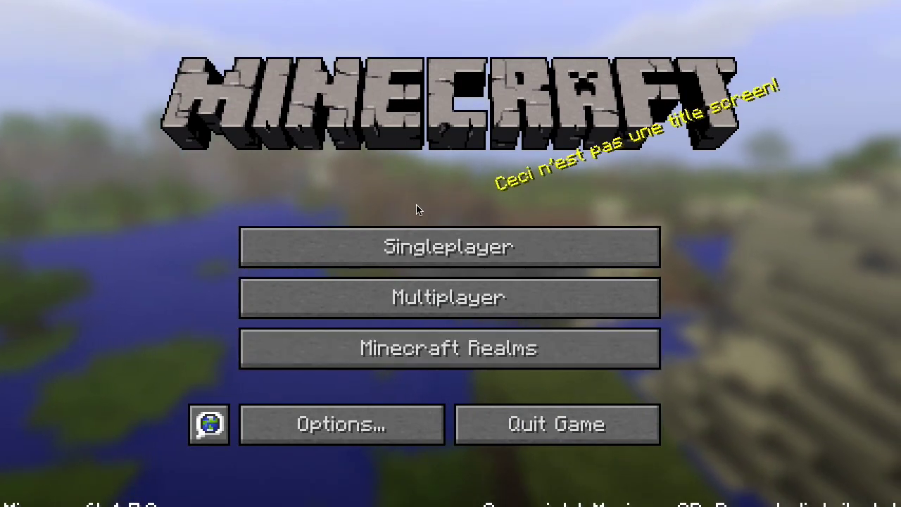
Step: Create a new survival world called New World from the Singleplayer menu
left_click(394, 256)
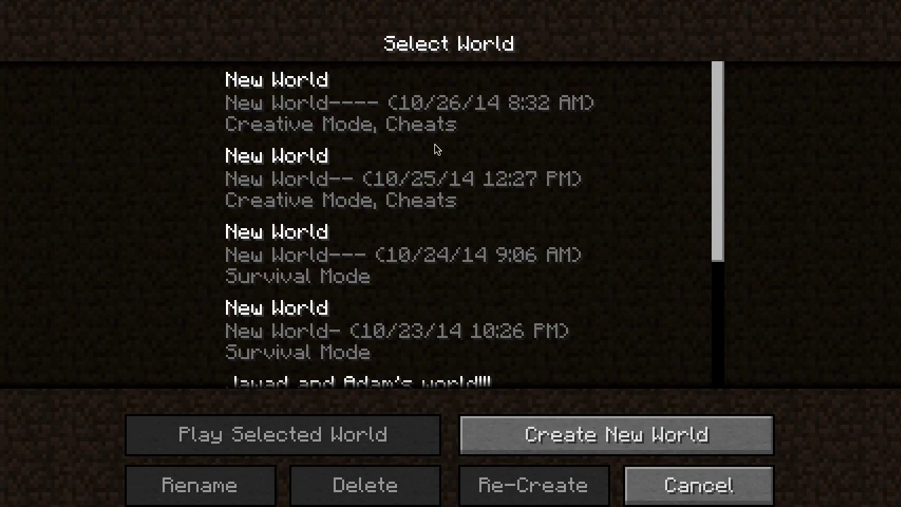
scroll(426, 344, "down", 2)
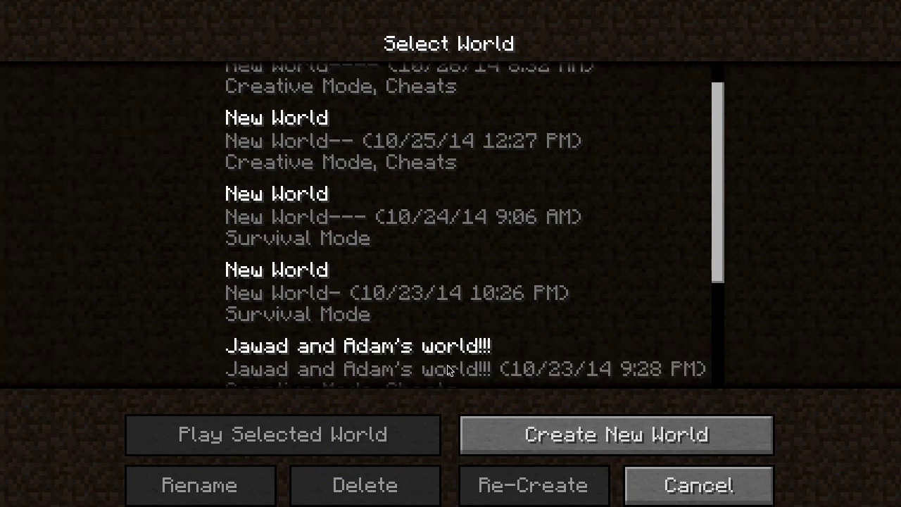
left_click(504, 418)
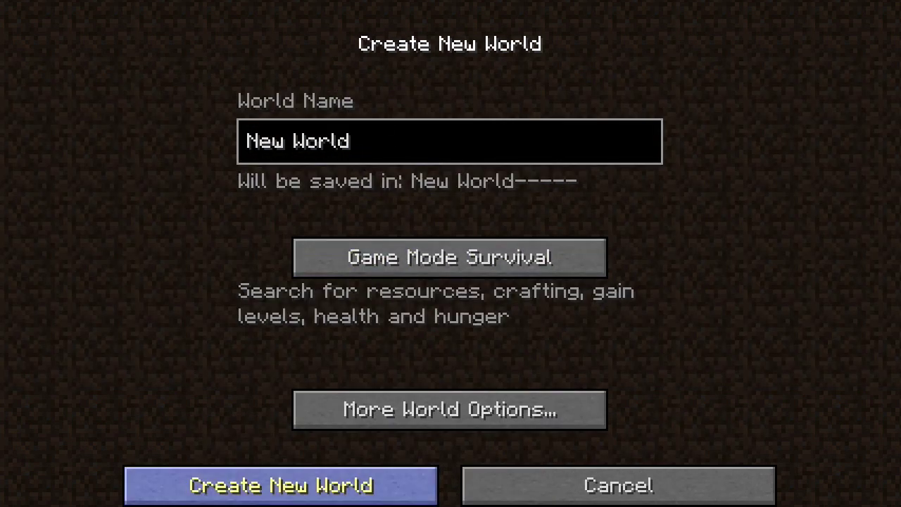
left_click(281, 484)
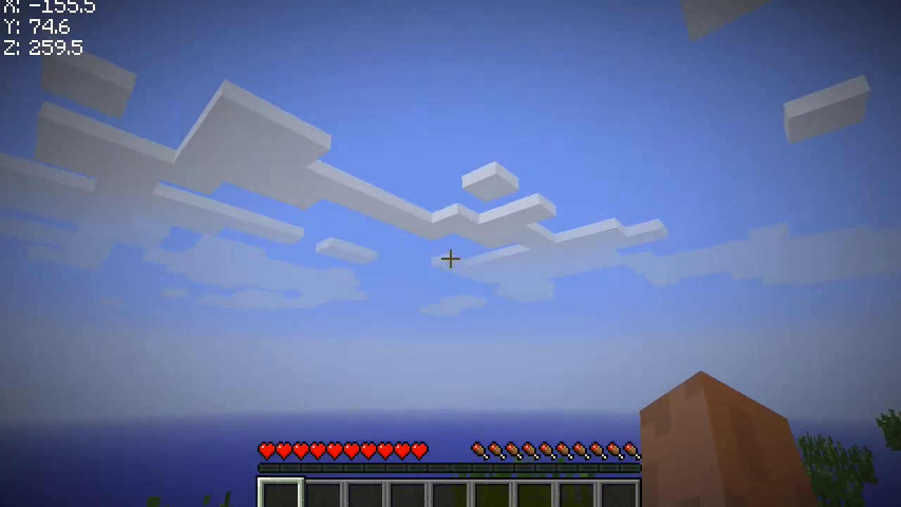
Step: Toggle X-ray vision on to view exposed ores, then off to compare normal terrain
key("w")
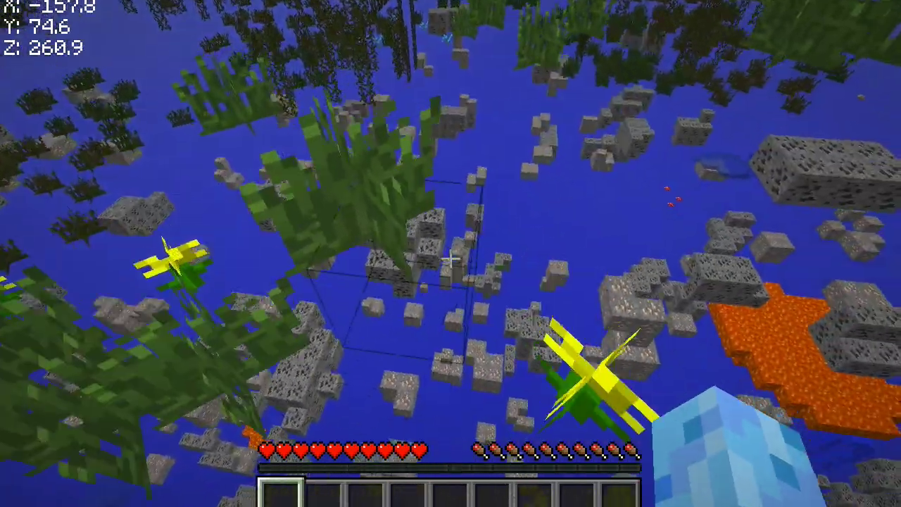
key("w")
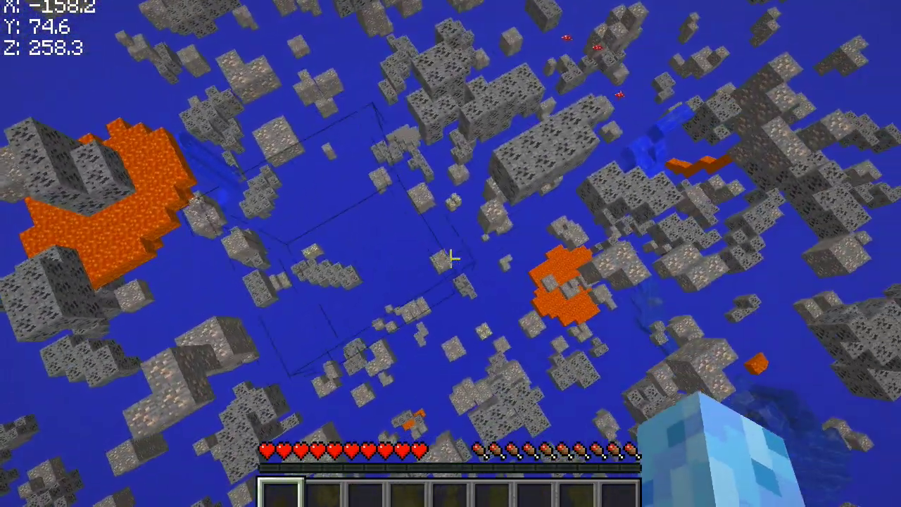
key("x")
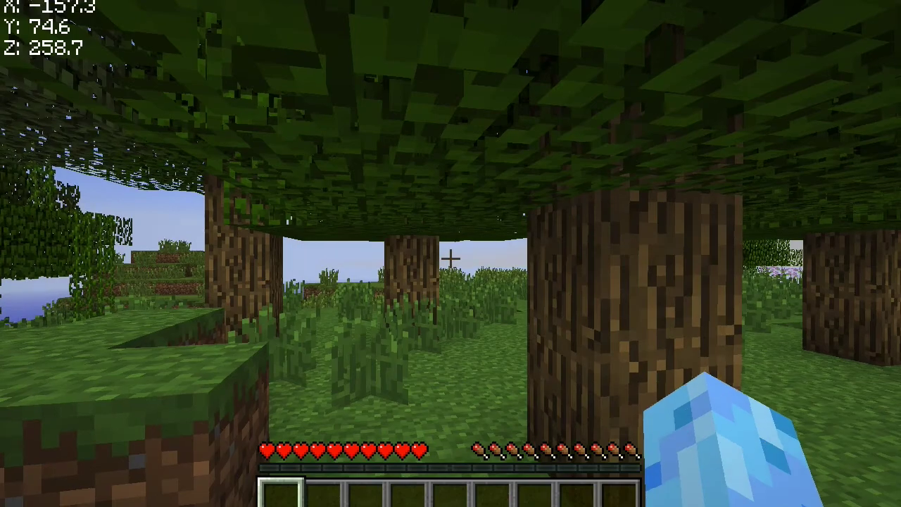
key("w")
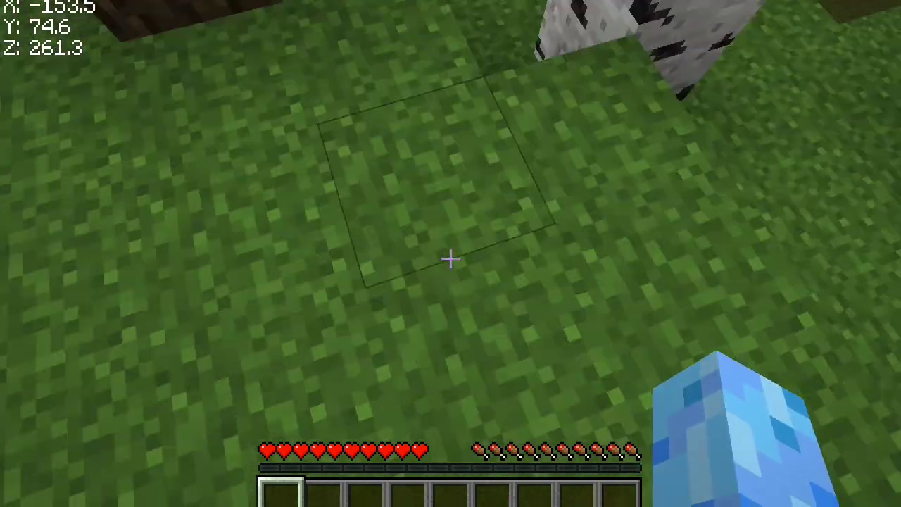
Step: Dig up the grass block underfoot and walk on to view more ore areas
left_click_drag(450, 259, 450, 259)
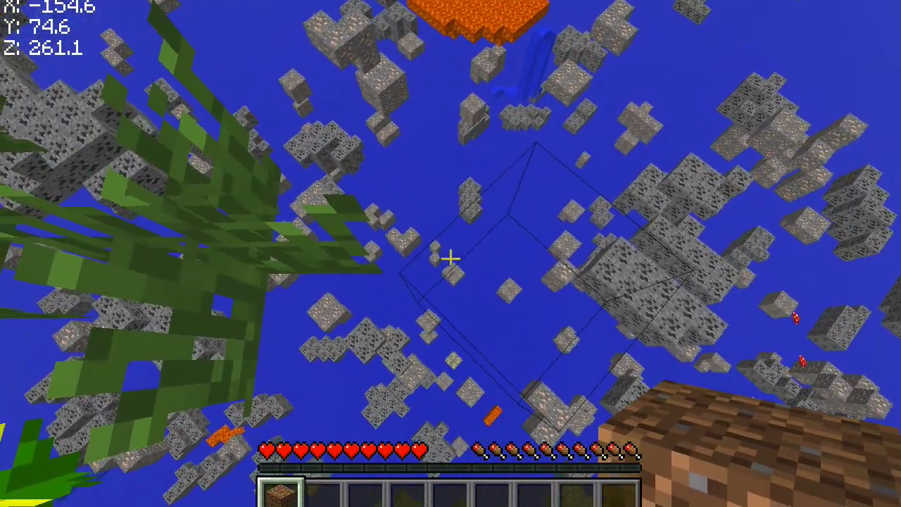
key("w")
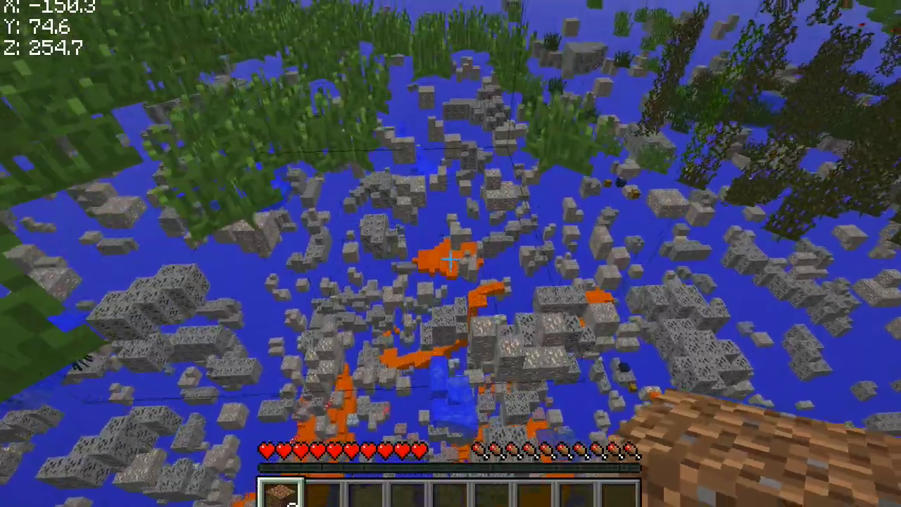
key("w")
key("w")
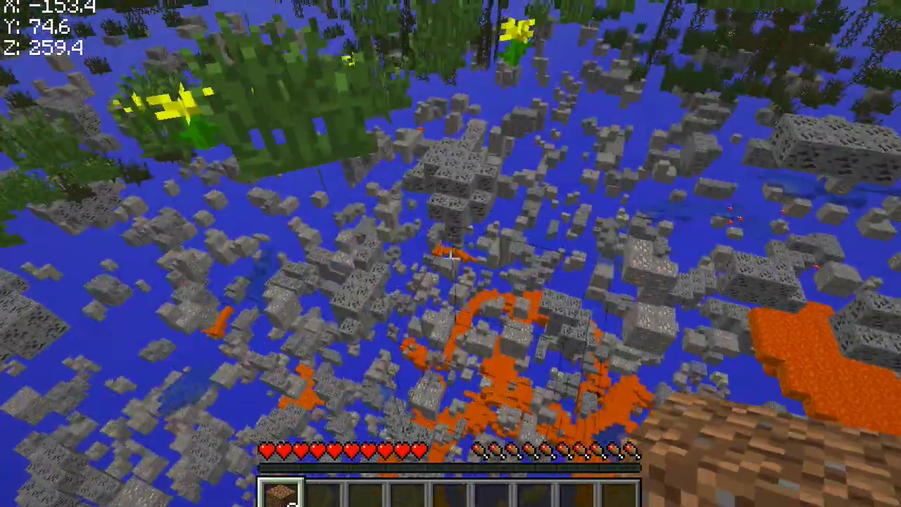